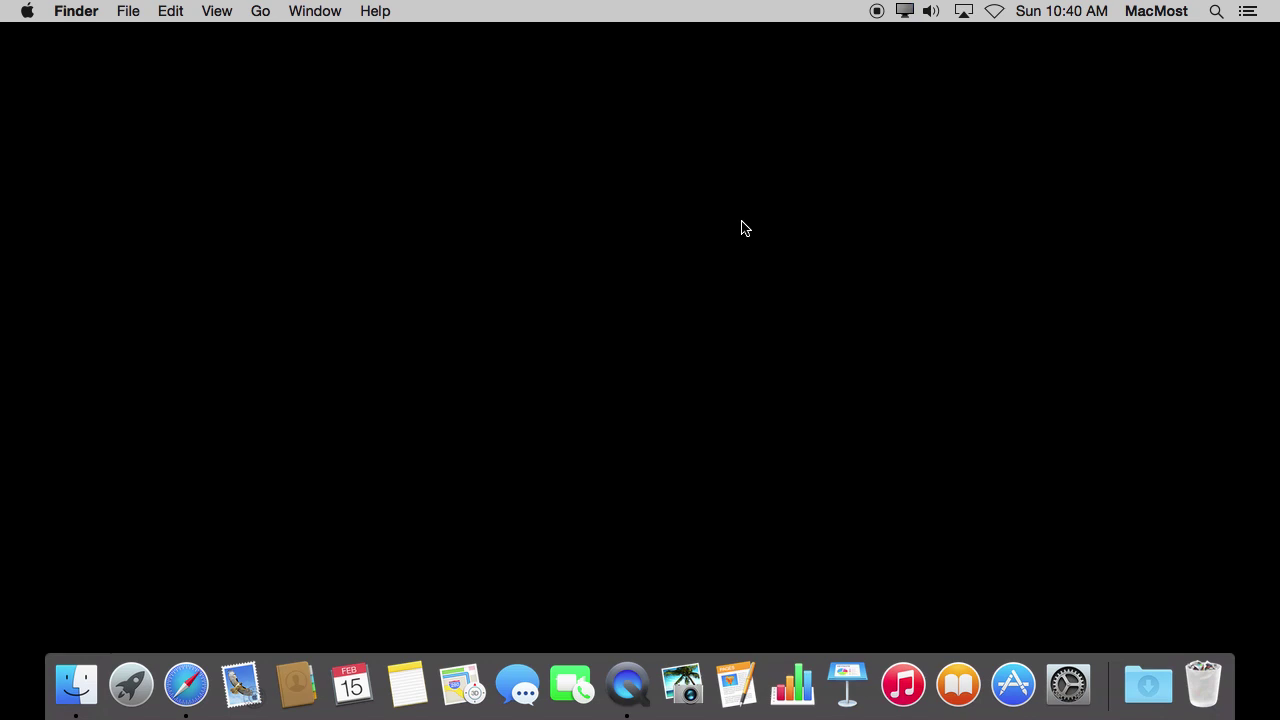
# - Open the Apple menu from the menu bar in Finder
pyautogui.click(28, 12)
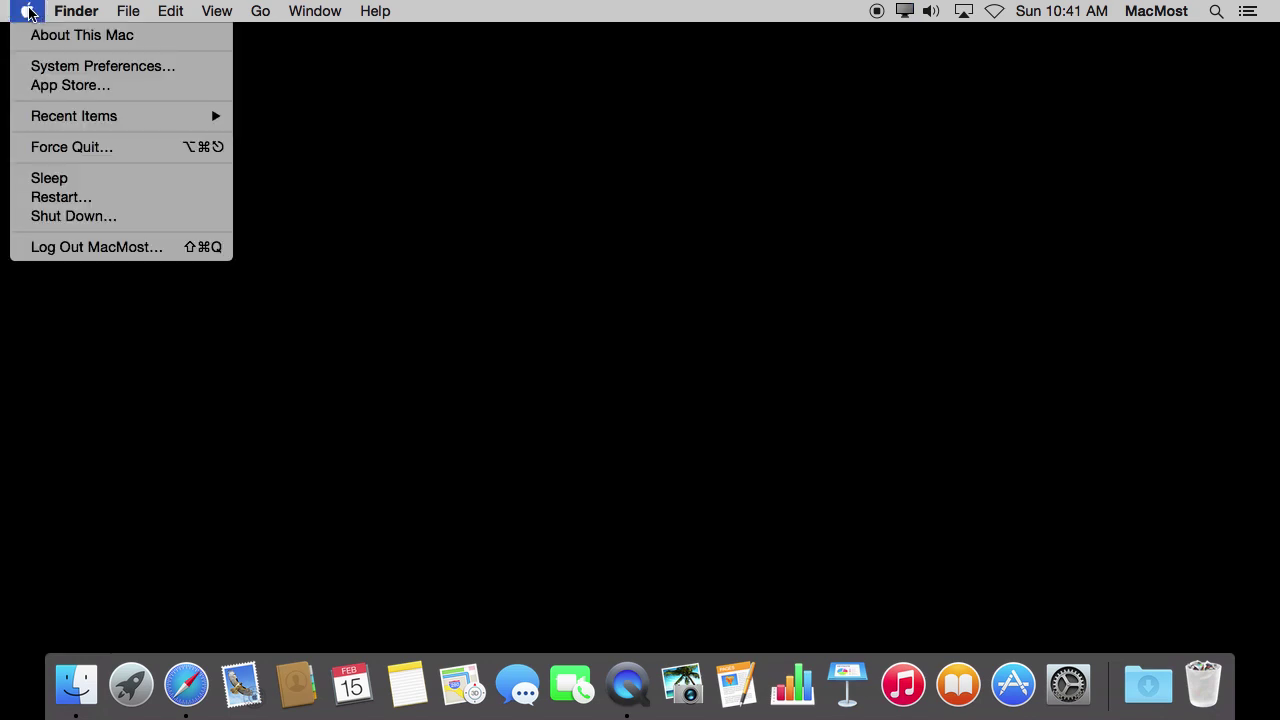
# - Open the iCloud pane in System Preferences and scroll through the synced services list
pyautogui.click(60, 66)
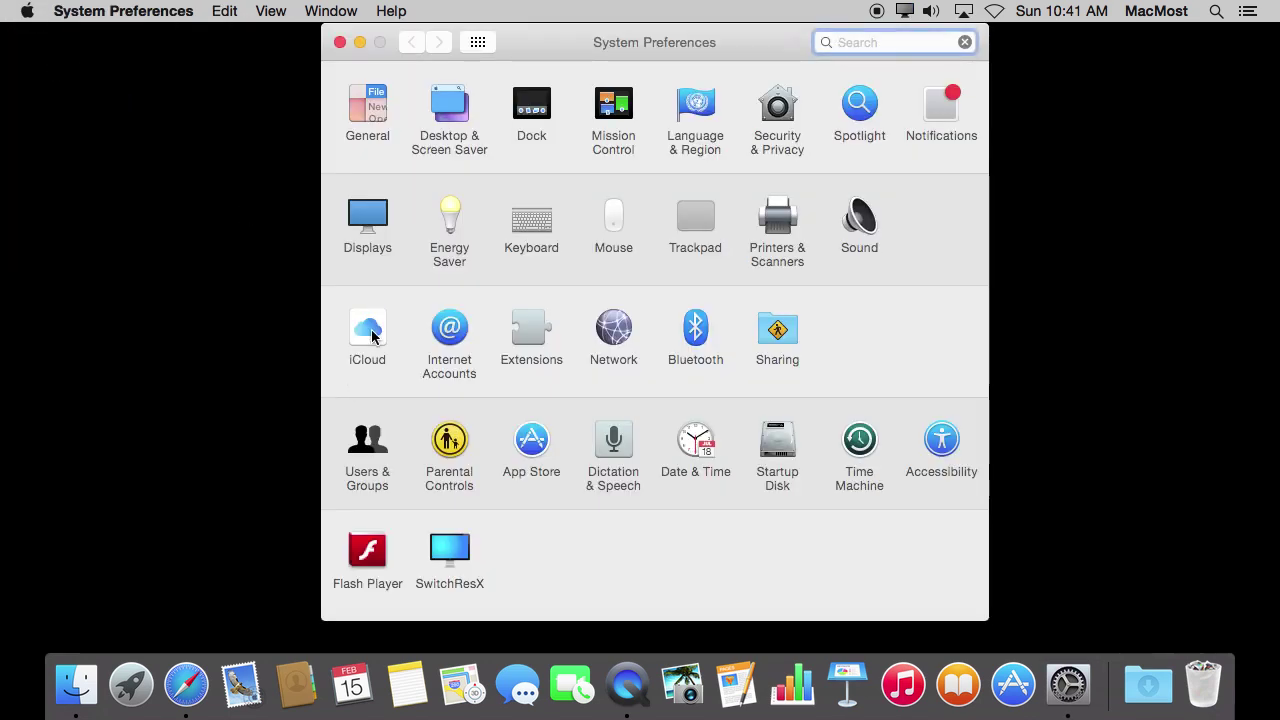
pyautogui.click(379, 333)
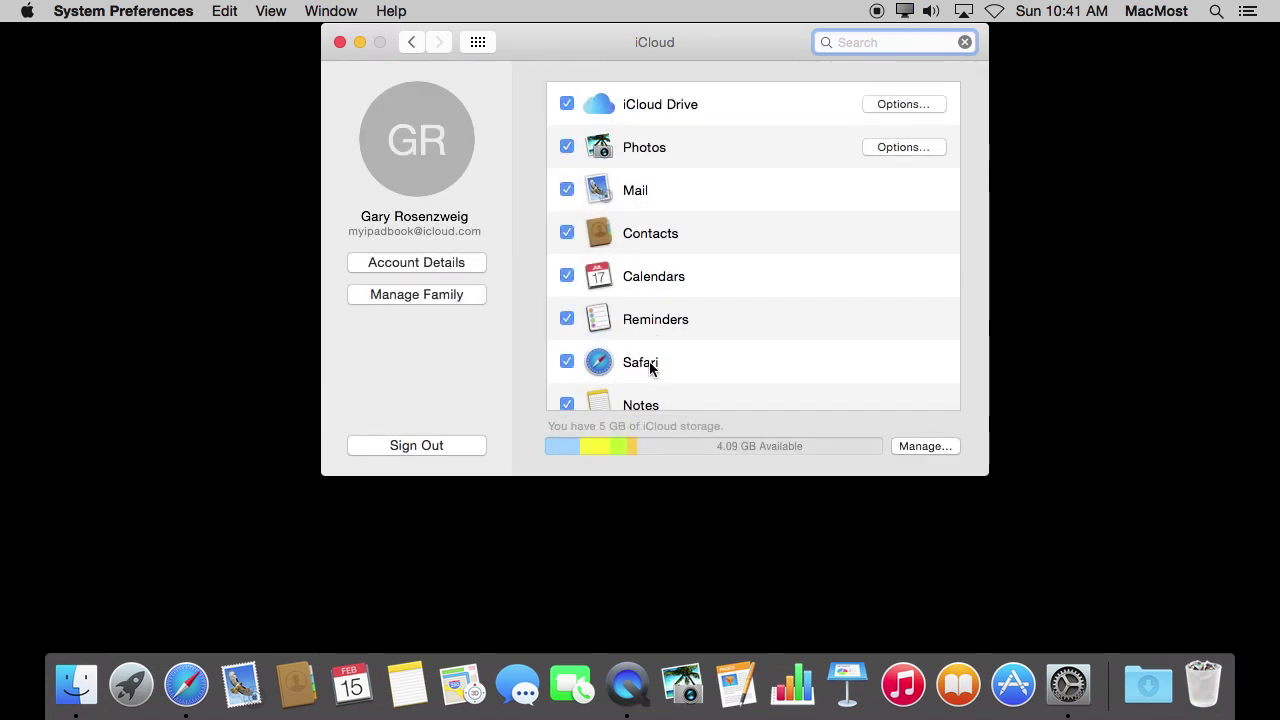
pyautogui.scroll(-2, 650, 363)
pyautogui.scroll(-2, 650, 364)
pyautogui.scroll(4, 650, 364)
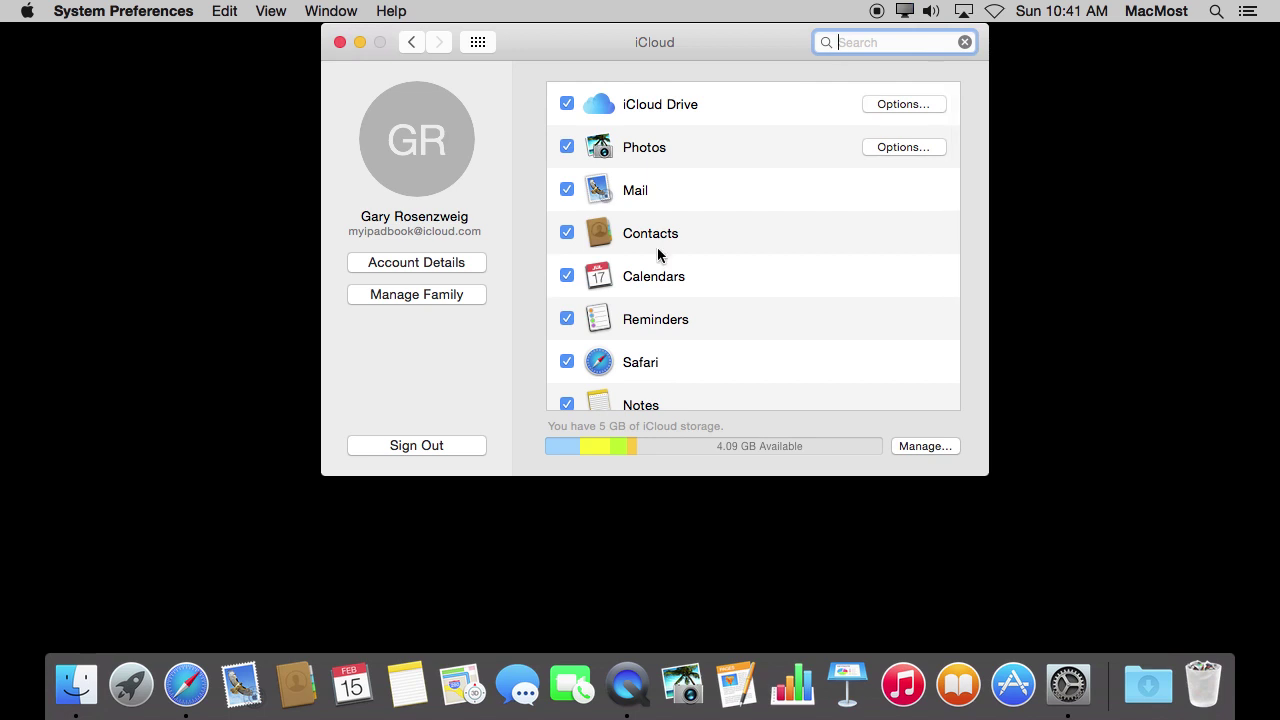
pyautogui.press('Tab')
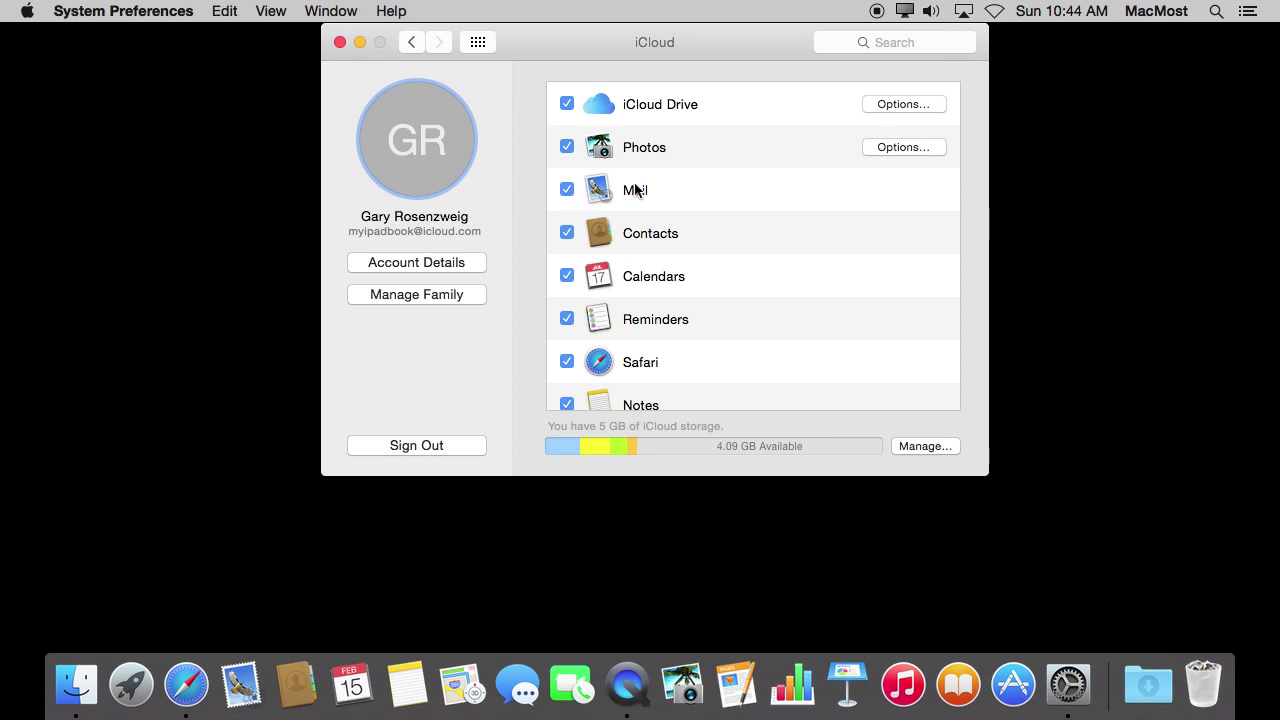
pyautogui.scroll(-2, 718, 262)
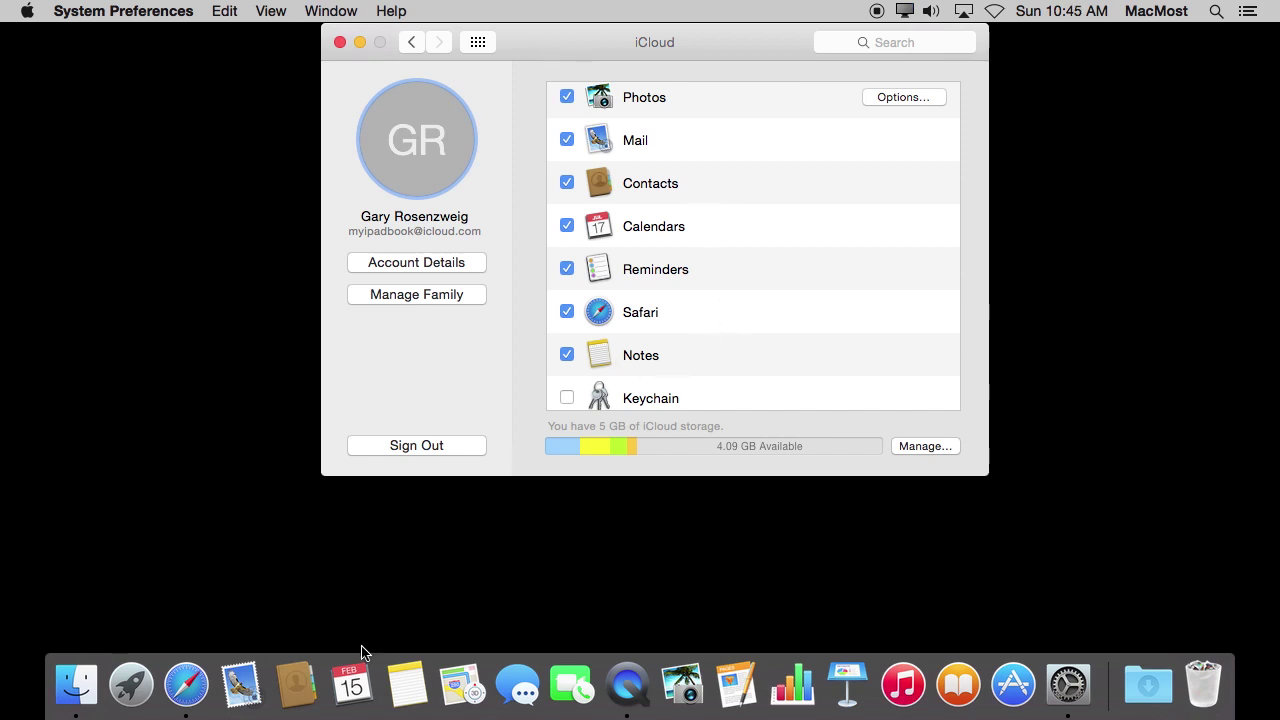
pyautogui.click(340, 700)
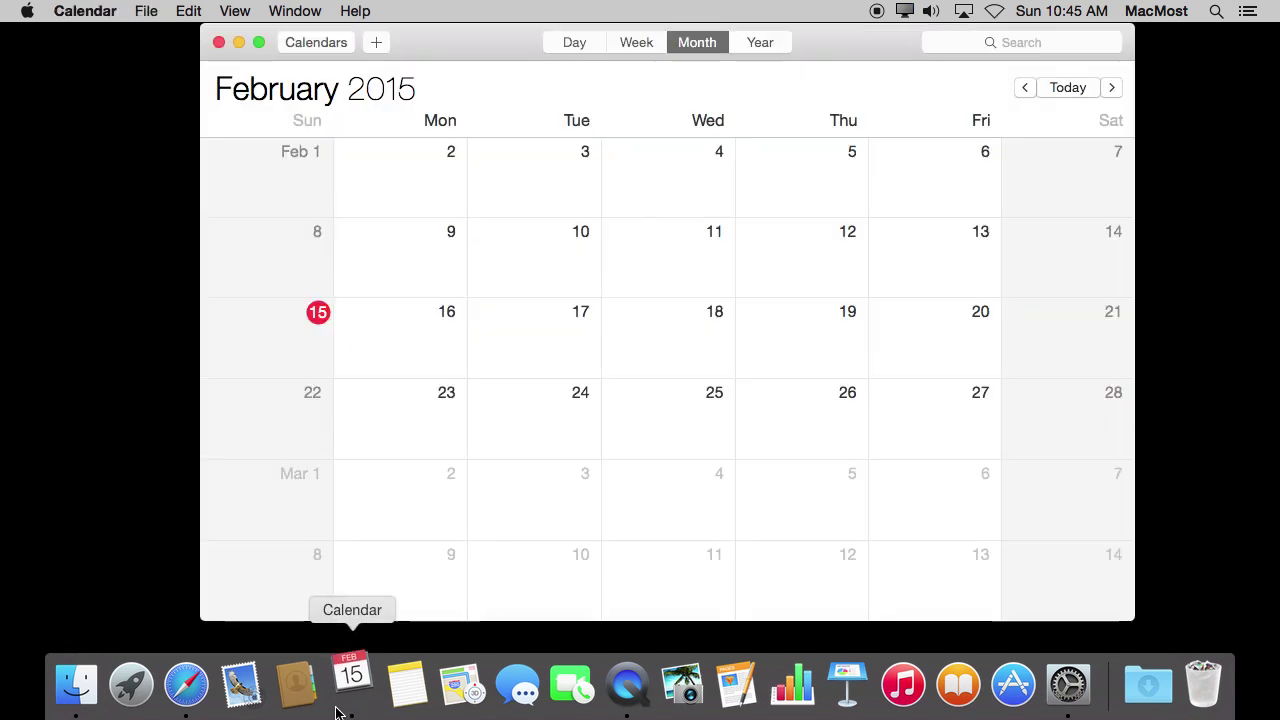
# - In Calendar Preferences' Accounts settings, start adding an account, cancel it, then close Preferences
pyautogui.click(85, 11)
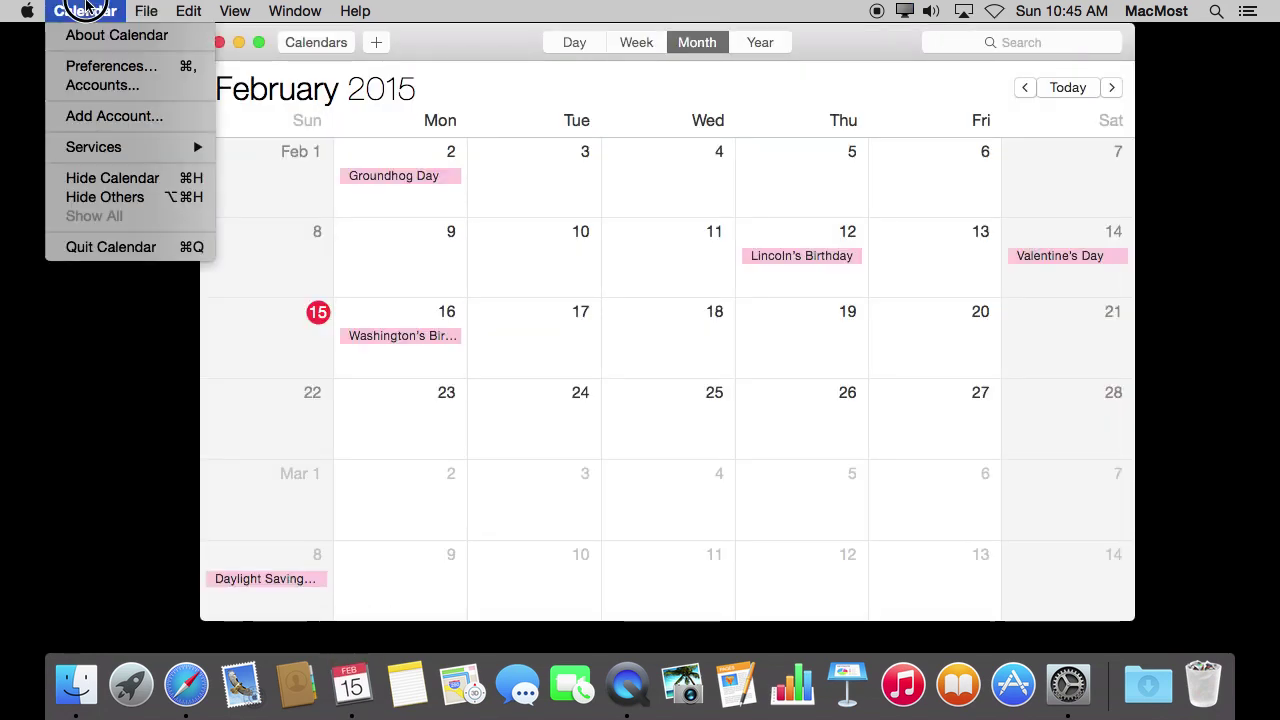
pyautogui.click(103, 67)
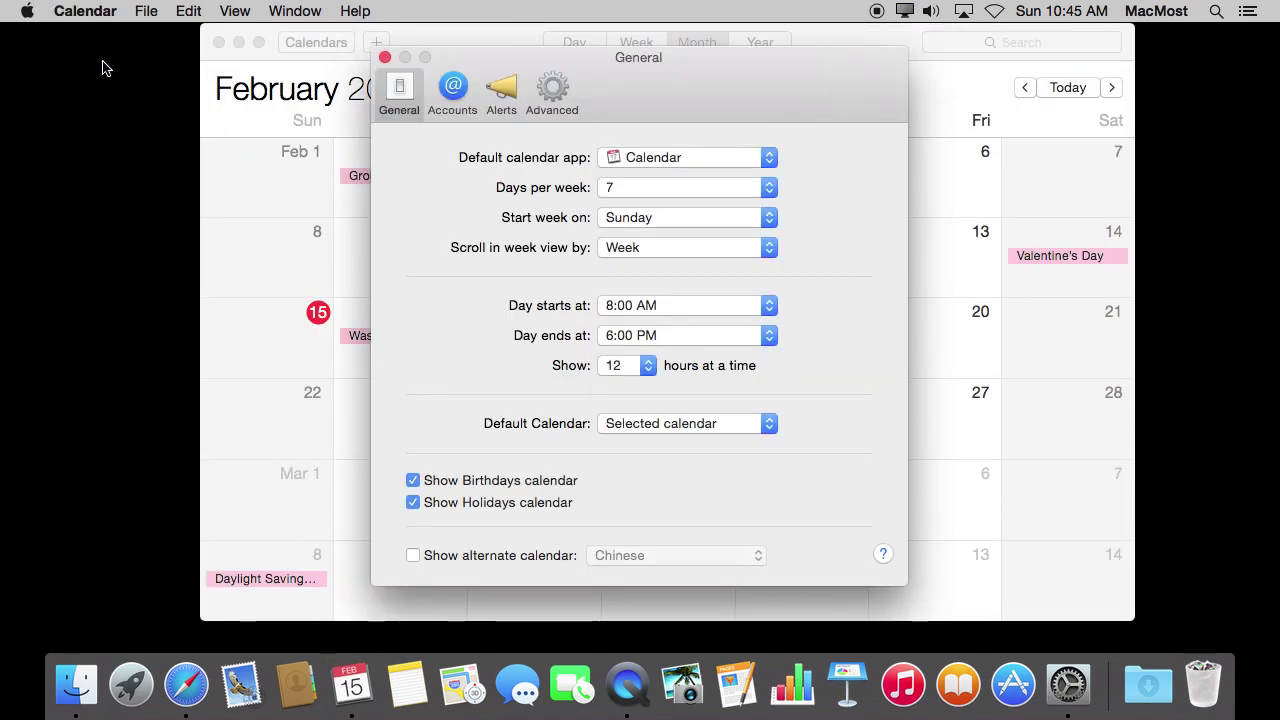
pyautogui.click(455, 95)
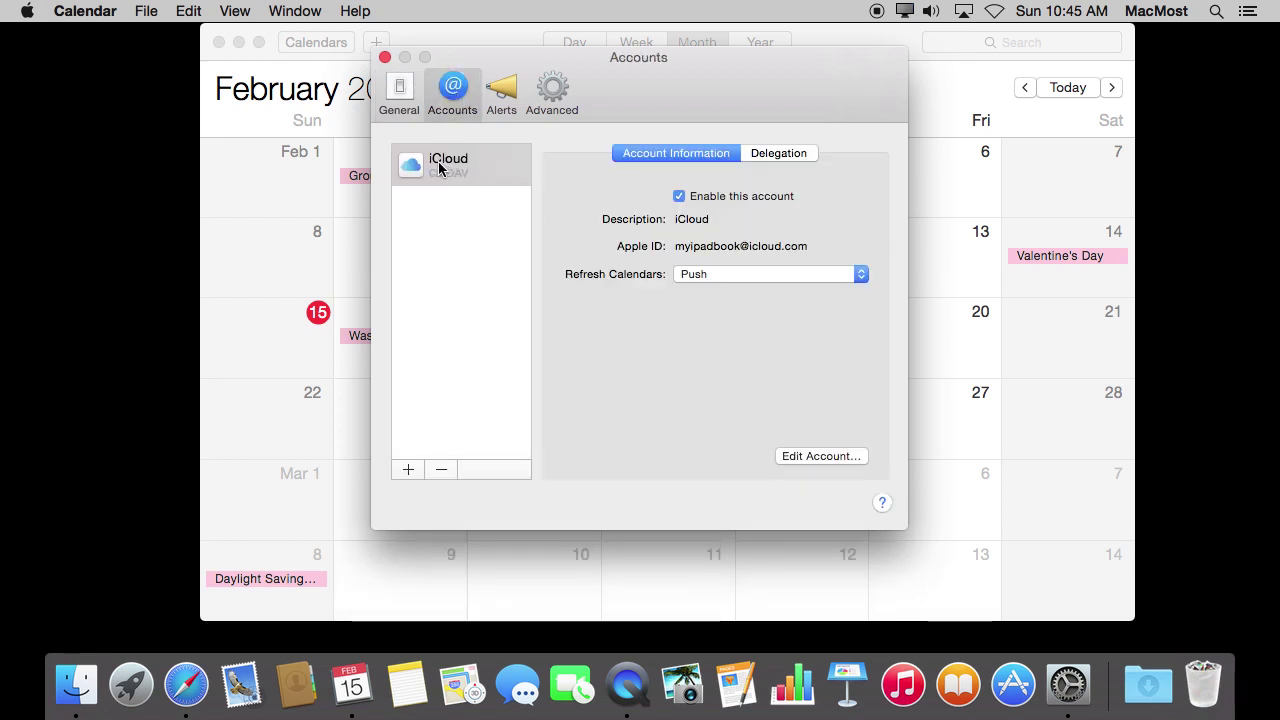
pyautogui.click(408, 470)
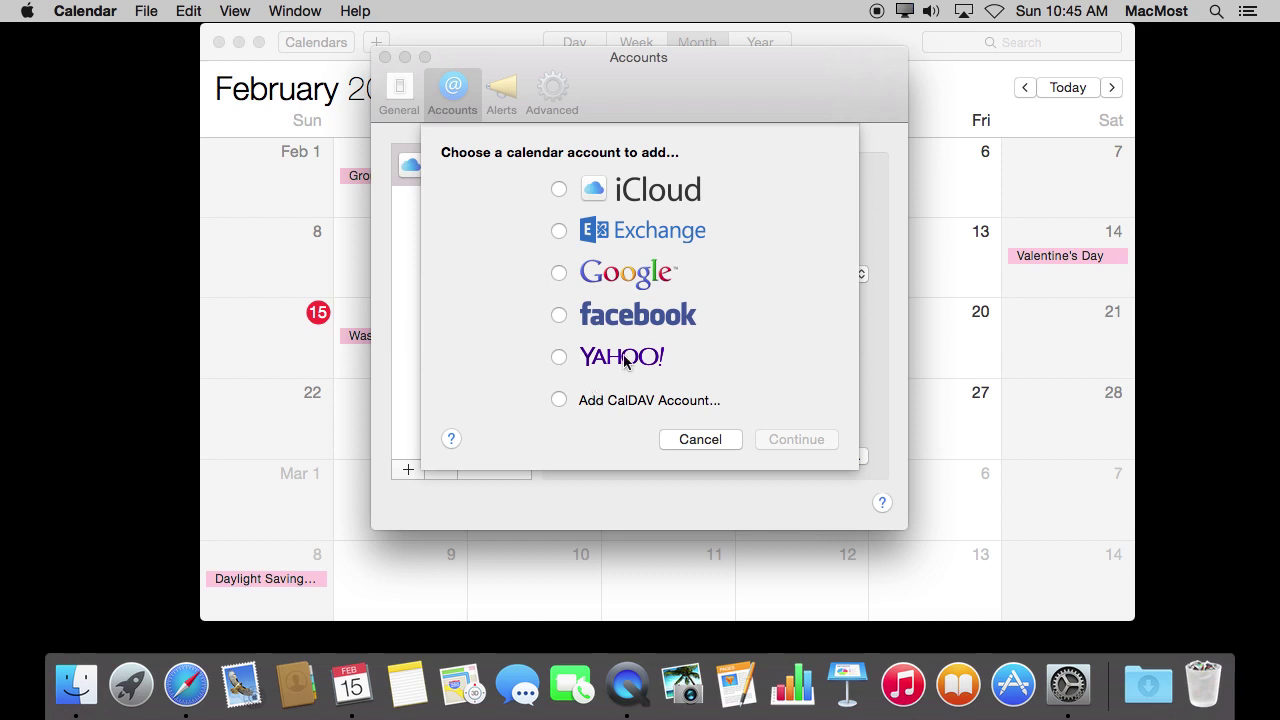
pyautogui.click(730, 447)
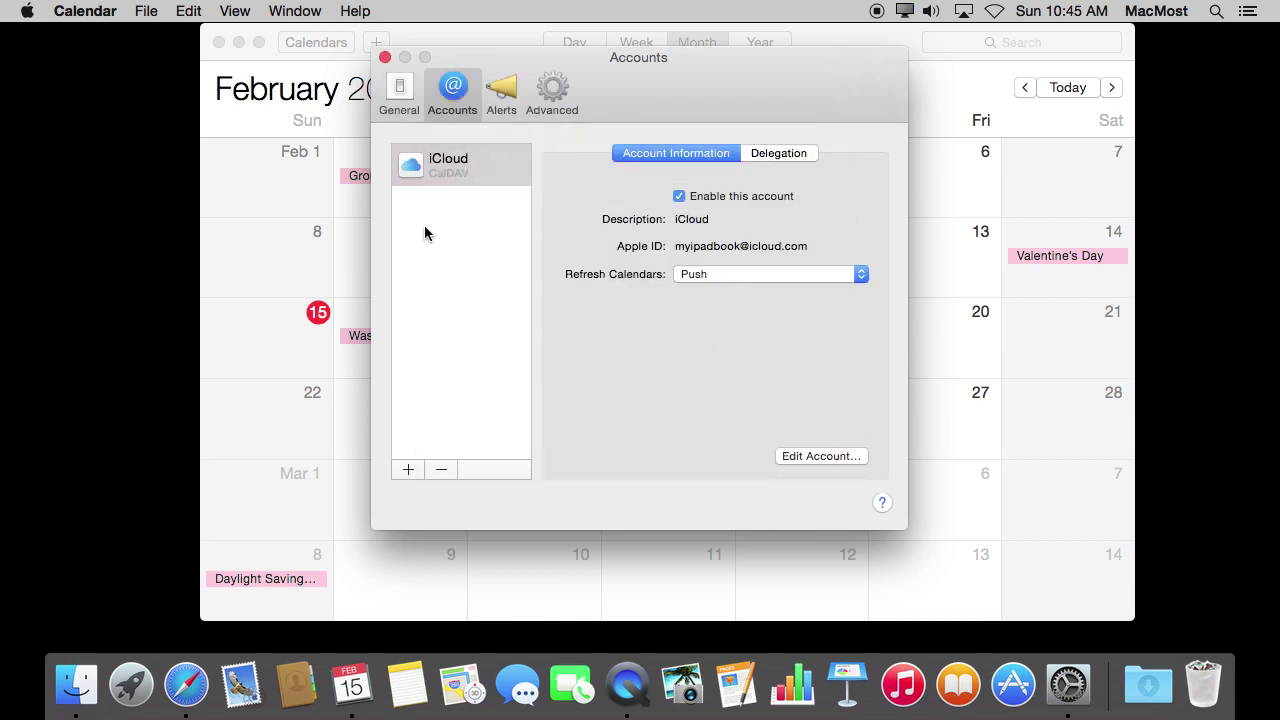
pyautogui.click(385, 57)
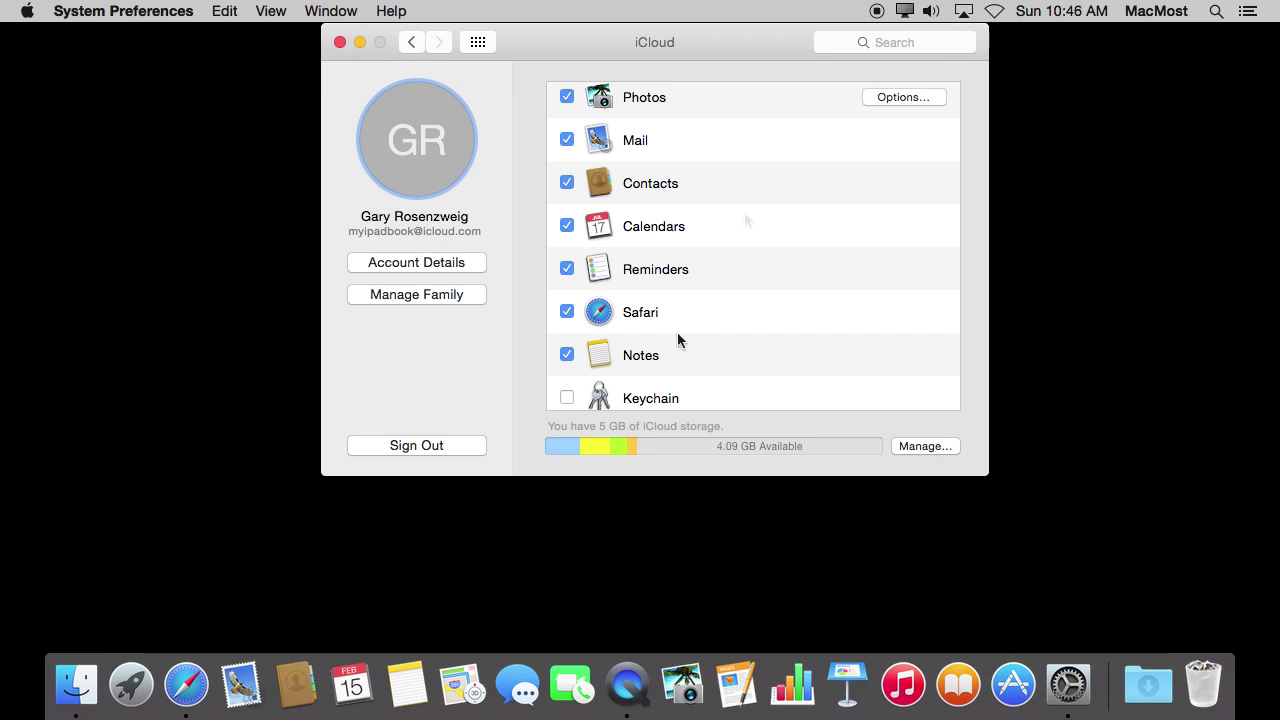
pyautogui.scroll(-3, 677, 334)
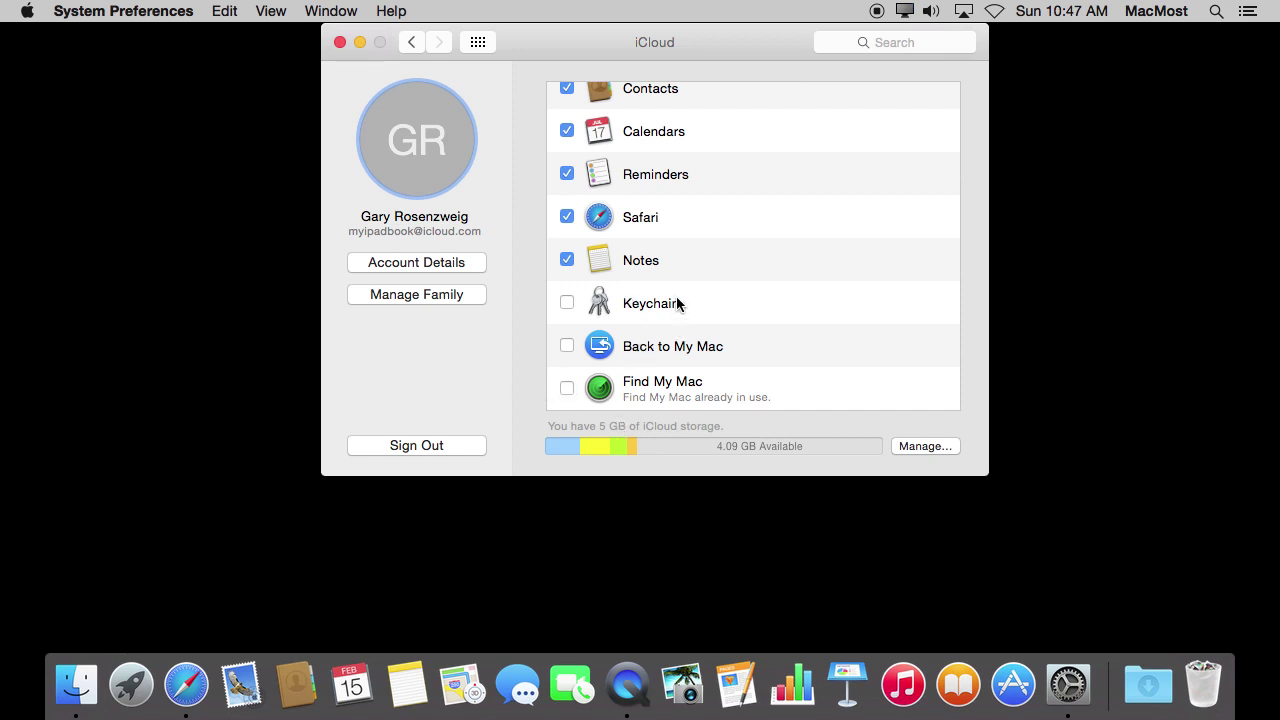
# - Open the Photos options showing My Photo Stream and iCloud Photo Sharing enabled
pyautogui.scroll(5, 676, 303)
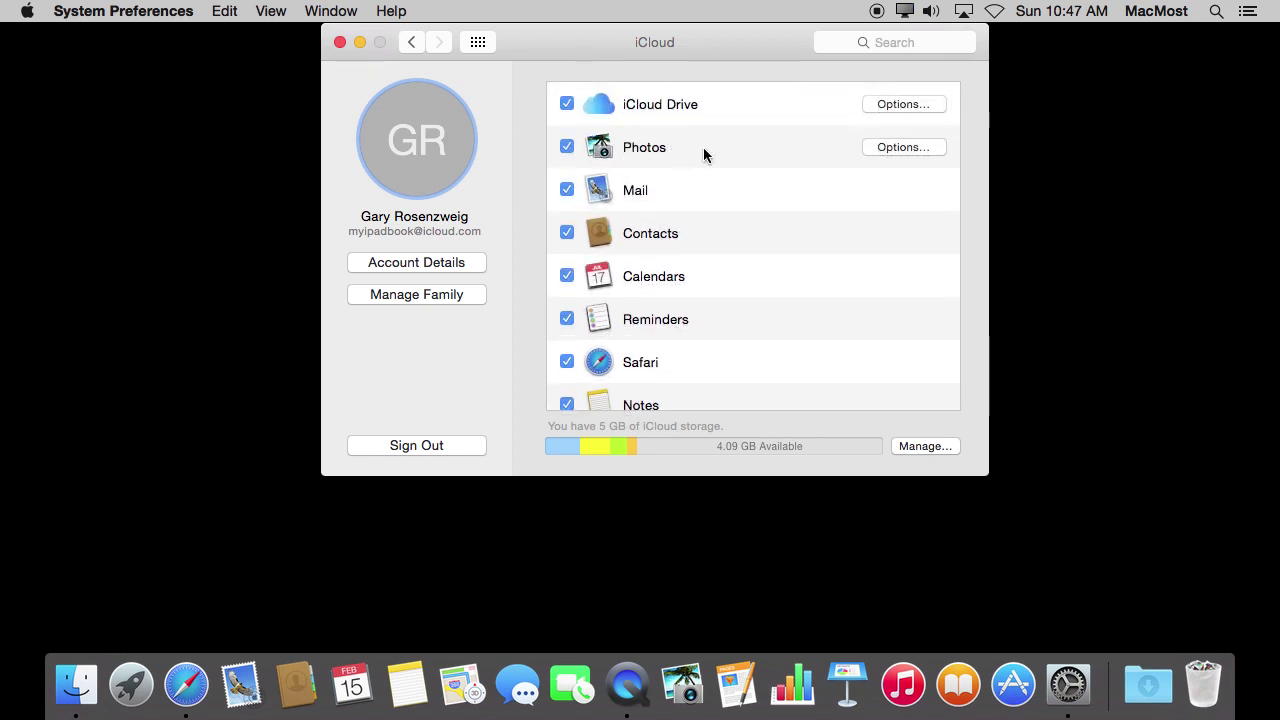
pyautogui.click(883, 150)
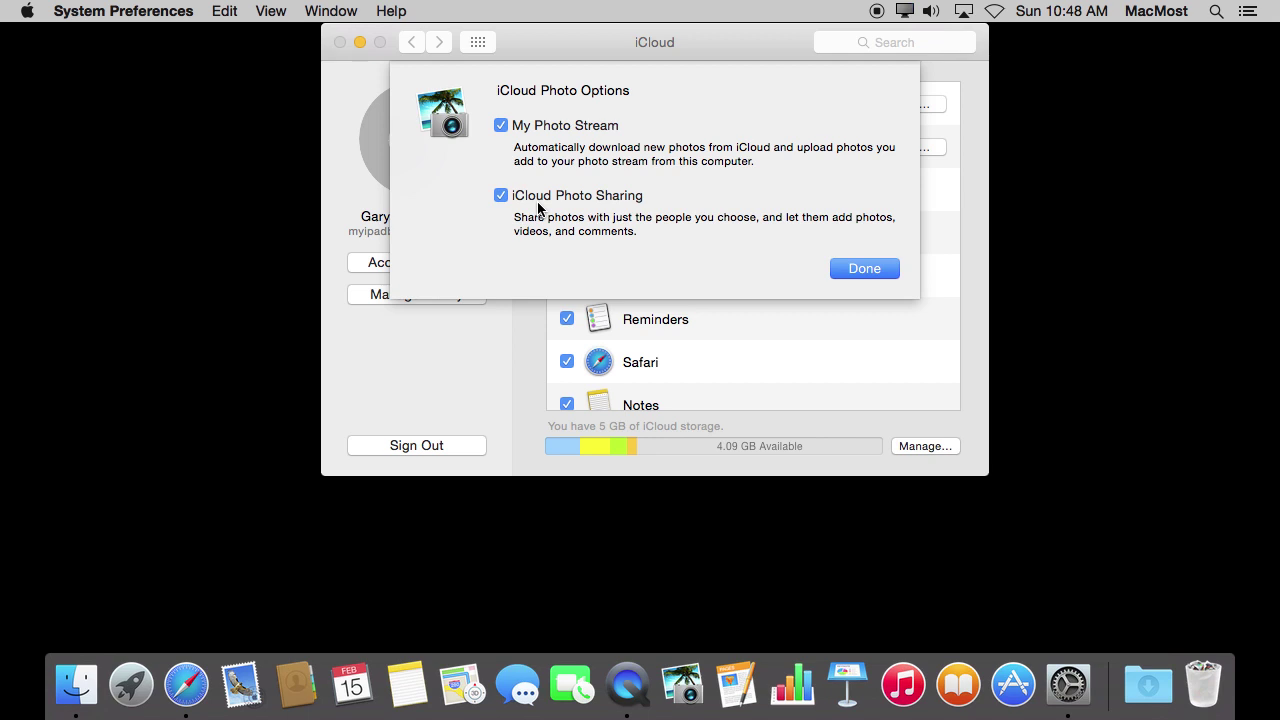
# - Close Photo Options, review the iCloud Drive documents app list, then open Manage Storage
pyautogui.click(882, 267)
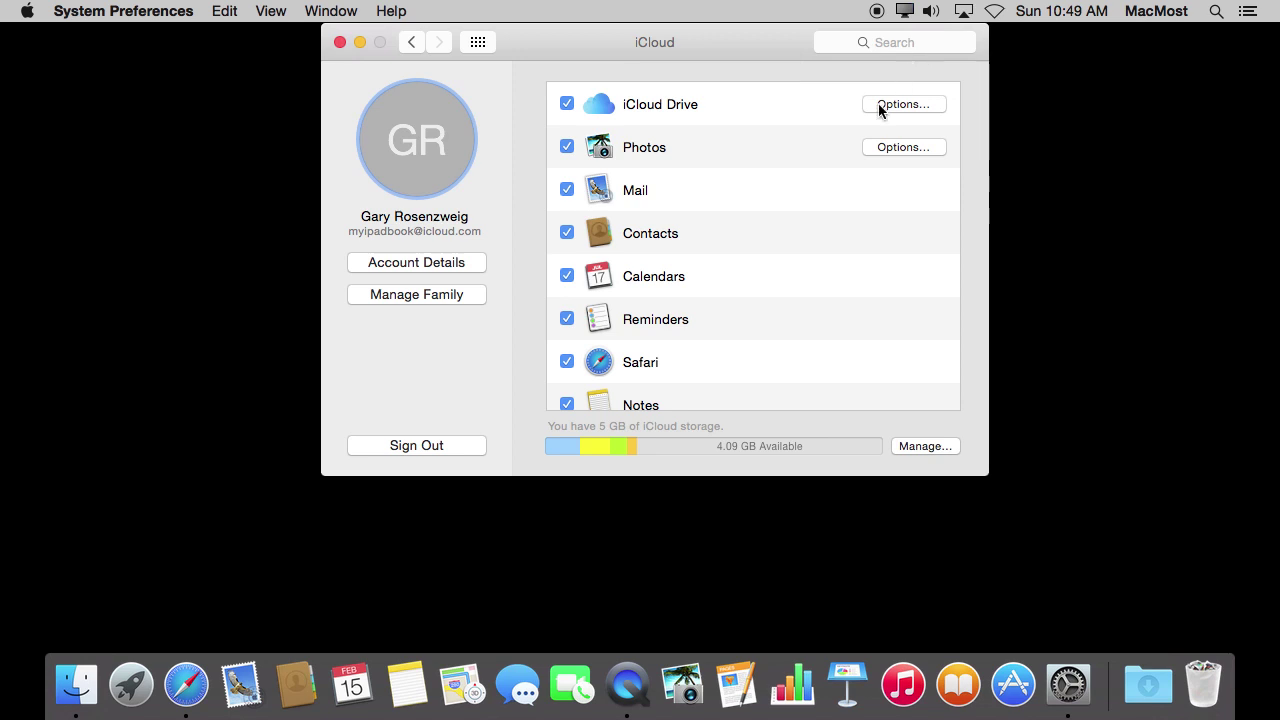
pyautogui.click(913, 103)
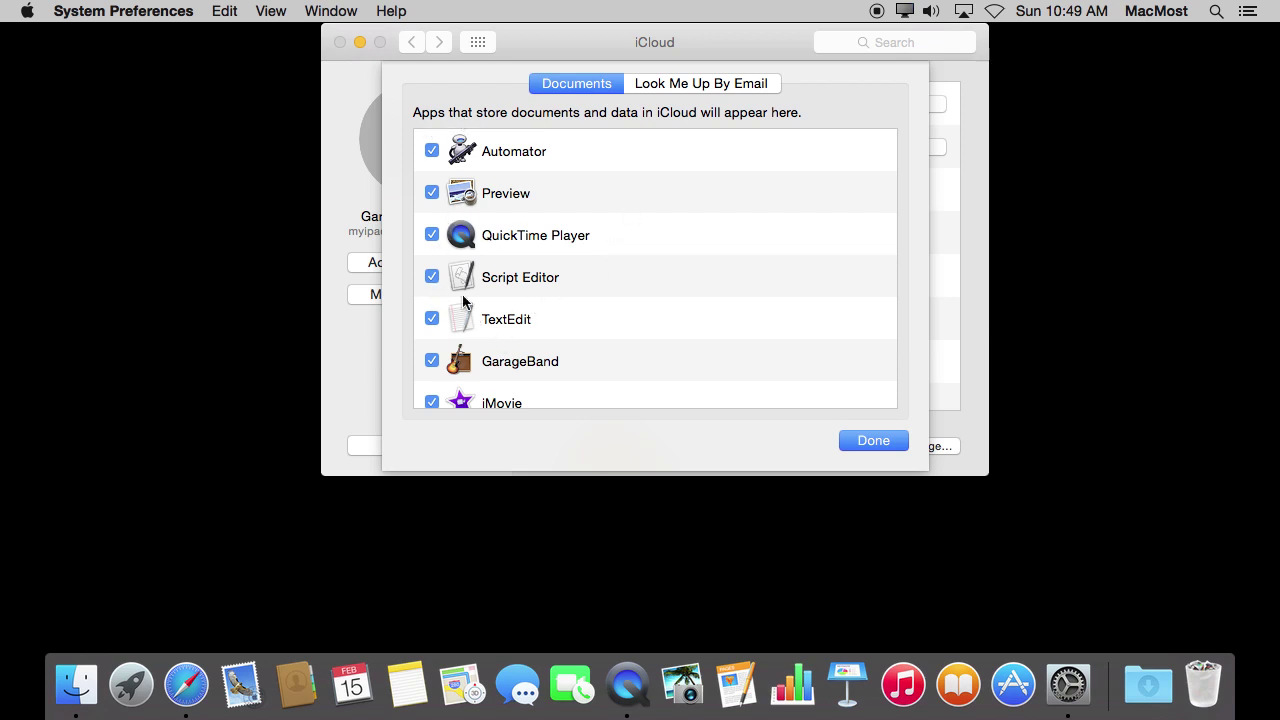
pyautogui.scroll(-5, 451, 262)
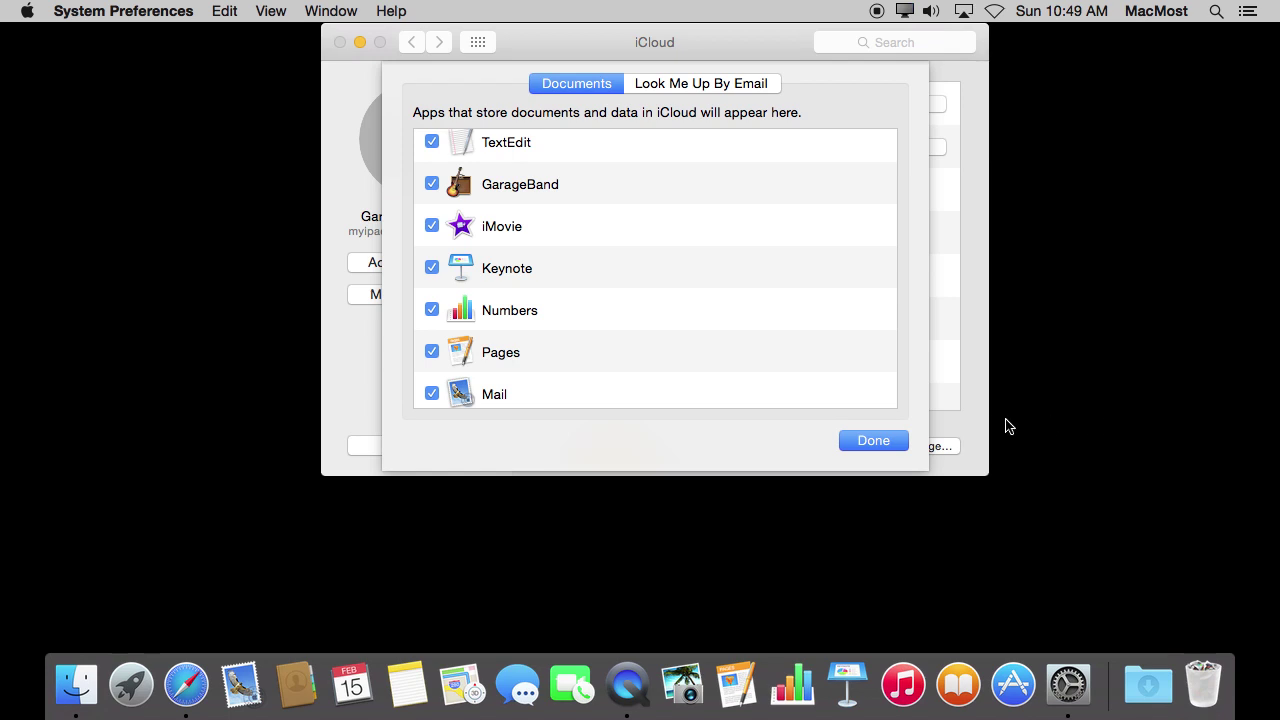
pyautogui.click(873, 440)
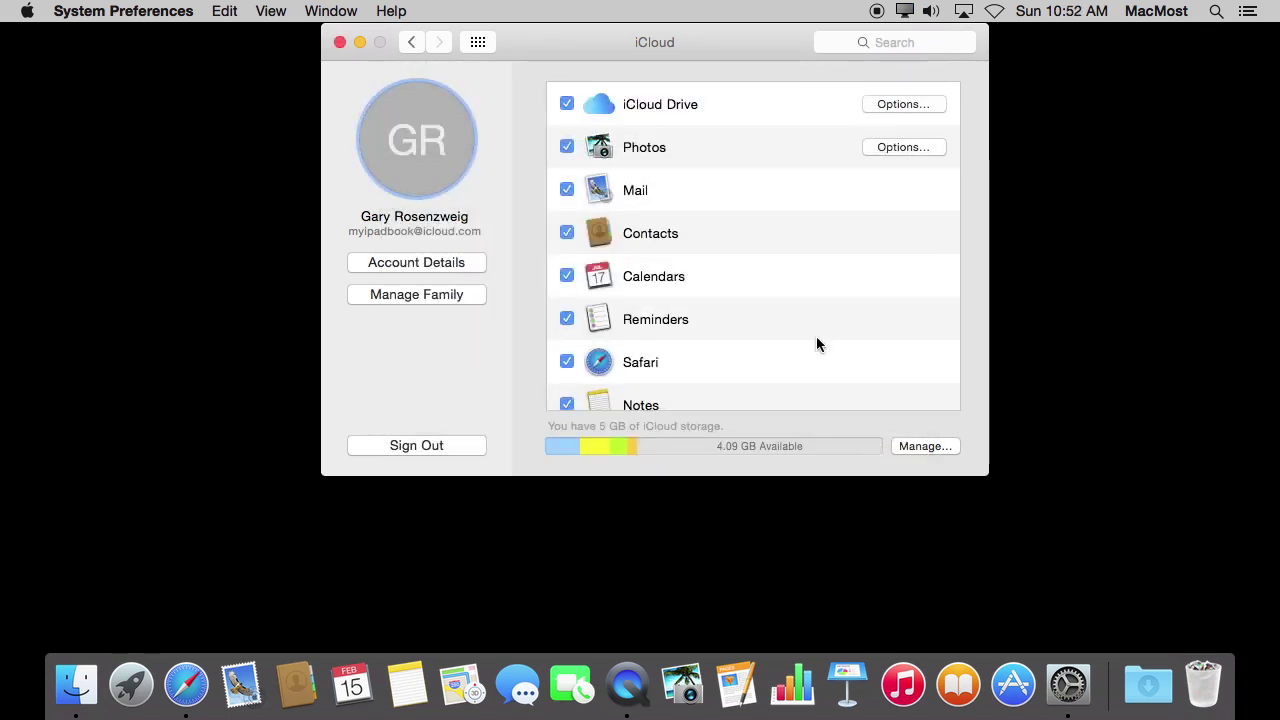
pyautogui.moveTo(716, 450)
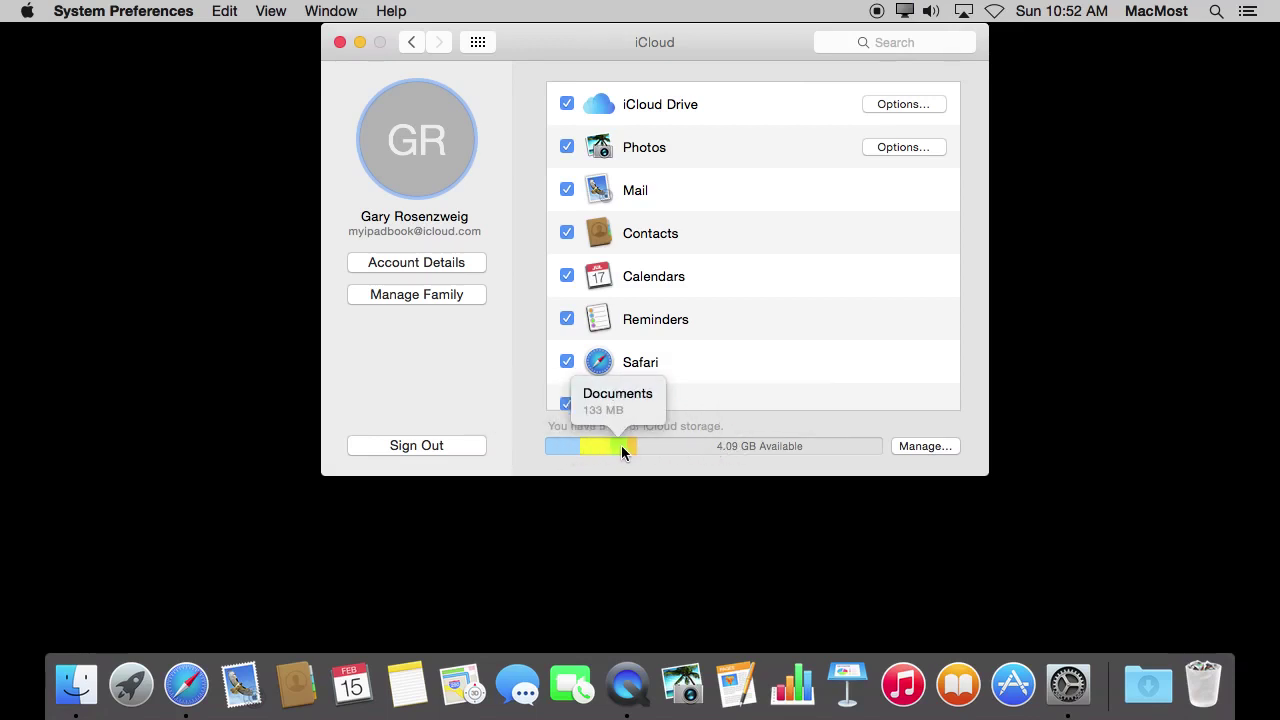
pyautogui.click(928, 450)
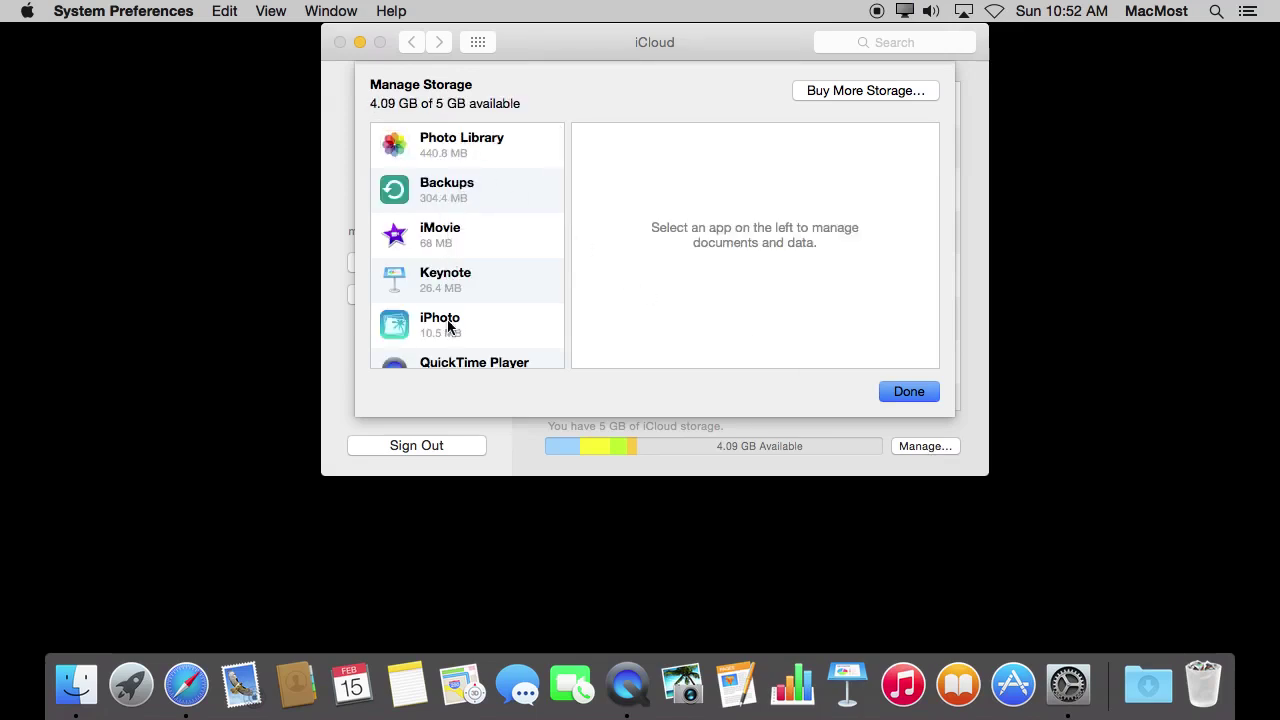
# - Select GoodReader in the Manage Storage app list to see its 3.2 KB of documents
pyautogui.scroll(-3, 448, 323)
pyautogui.scroll(-5, 448, 323)
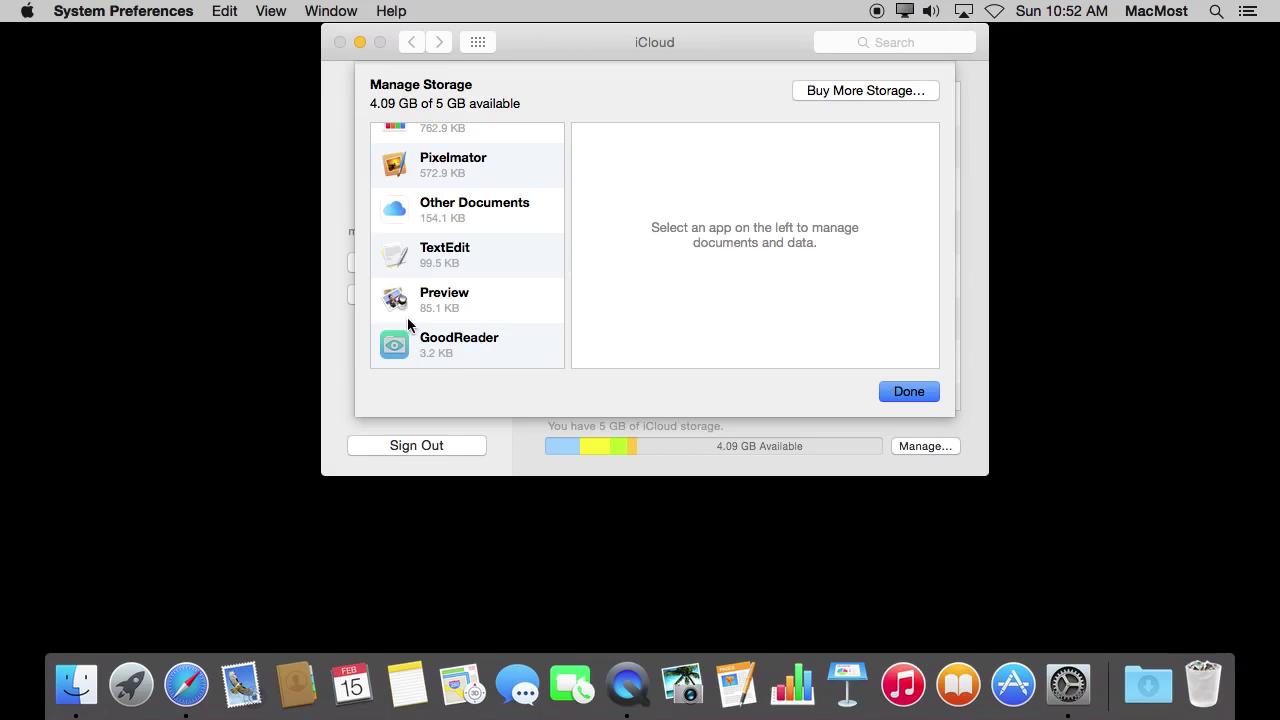
pyautogui.click(423, 338)
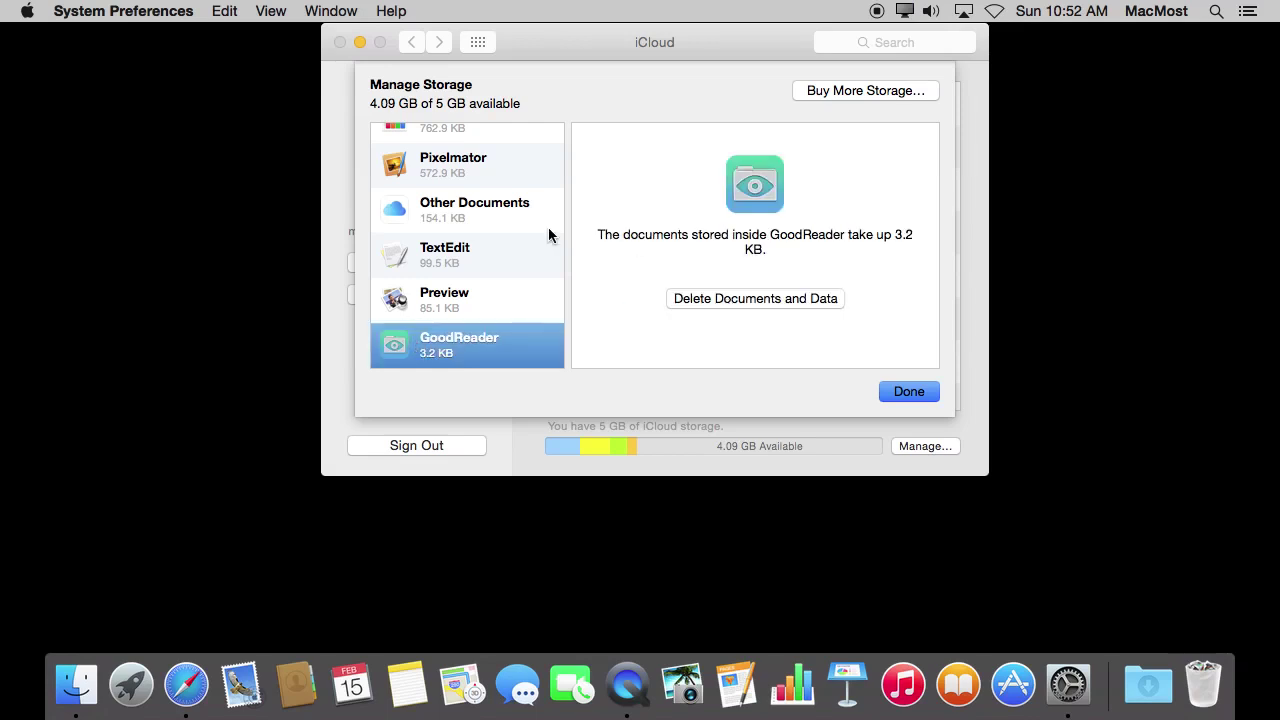
pyautogui.scroll(10, 548, 235)
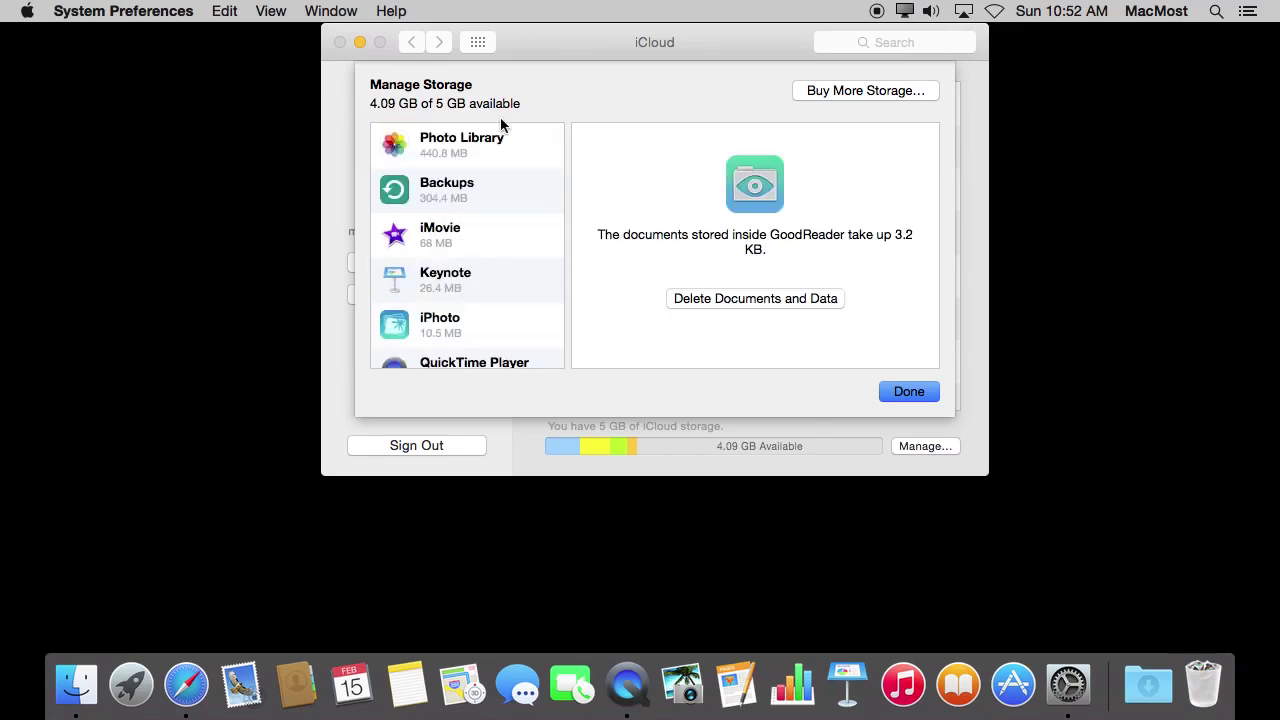
# - Show Backups, select the January 27, 2015 iPad 2 backup, then view storage upgrade plans
pyautogui.click(460, 200)
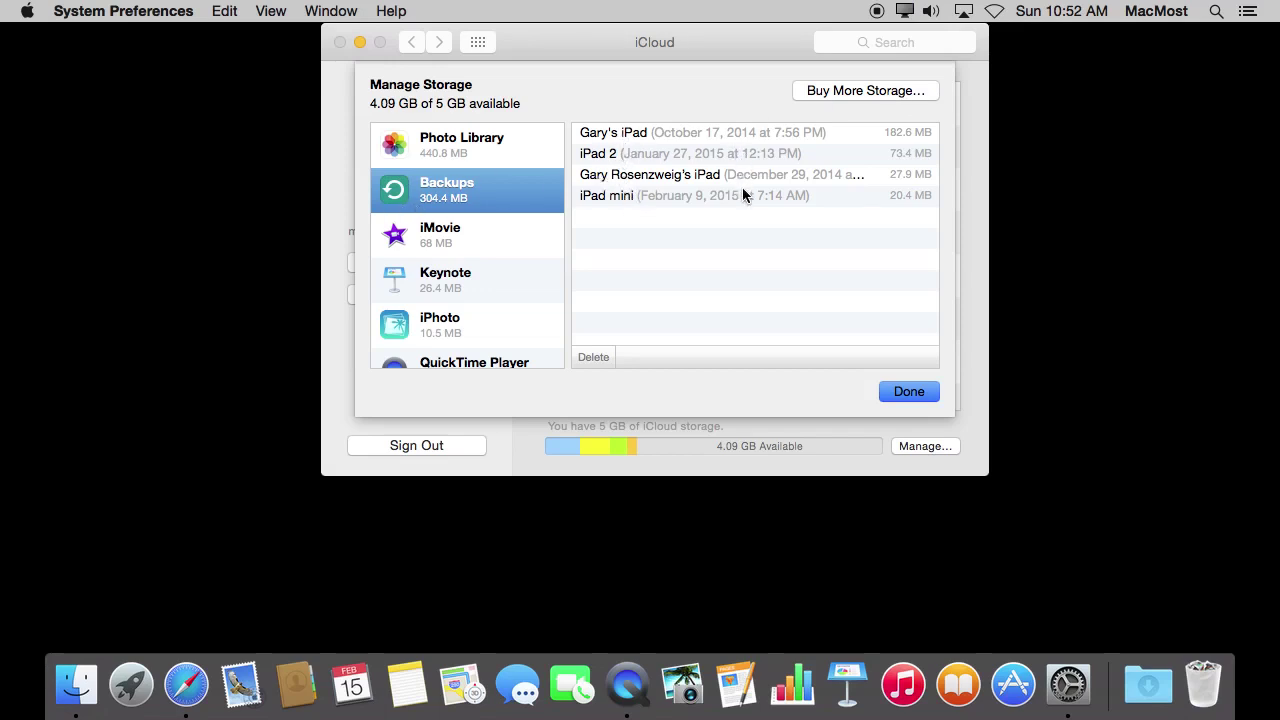
pyautogui.click(656, 158)
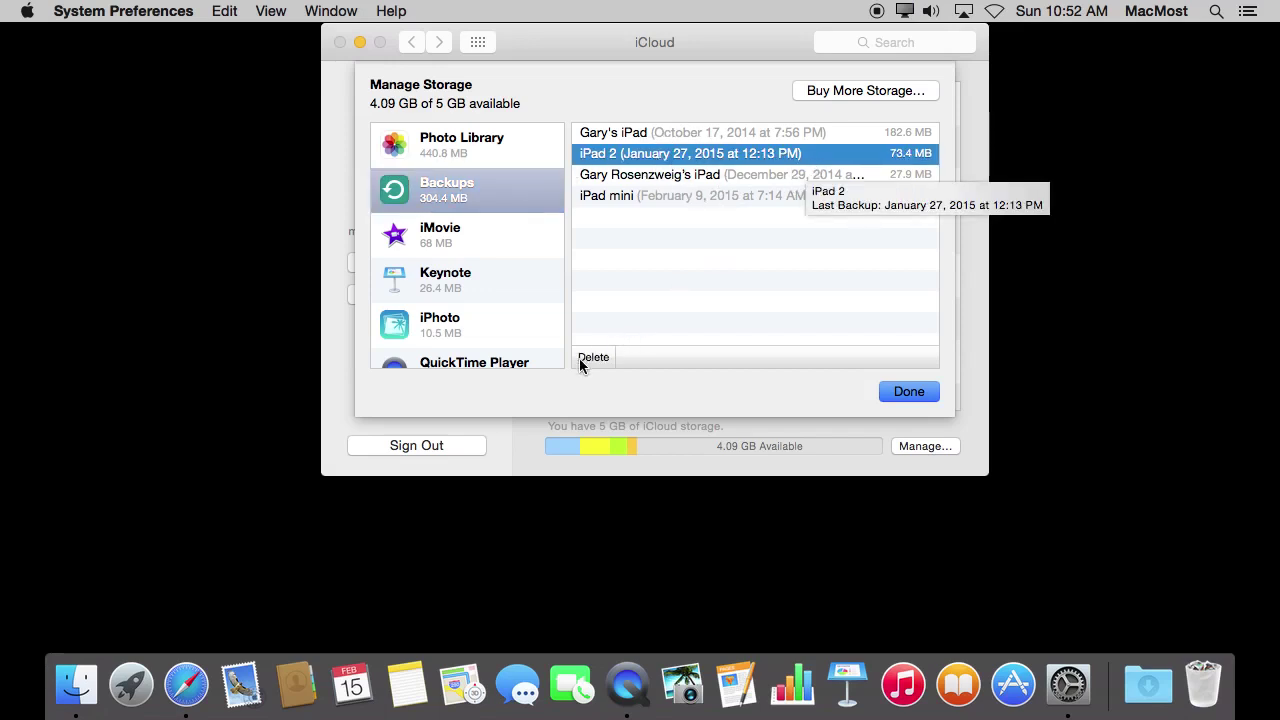
pyautogui.click(842, 90)
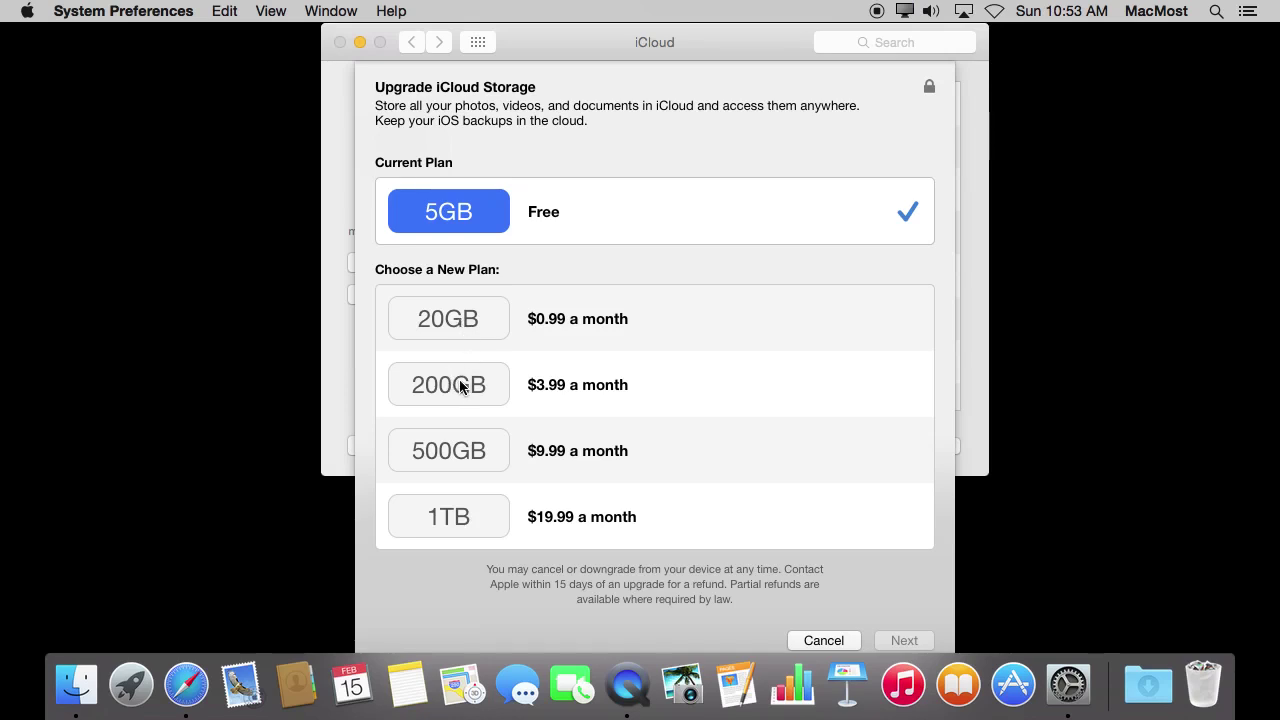
# - Cancel the storage upgrade, keeping the free 5GB plan
pyautogui.click(820, 639)
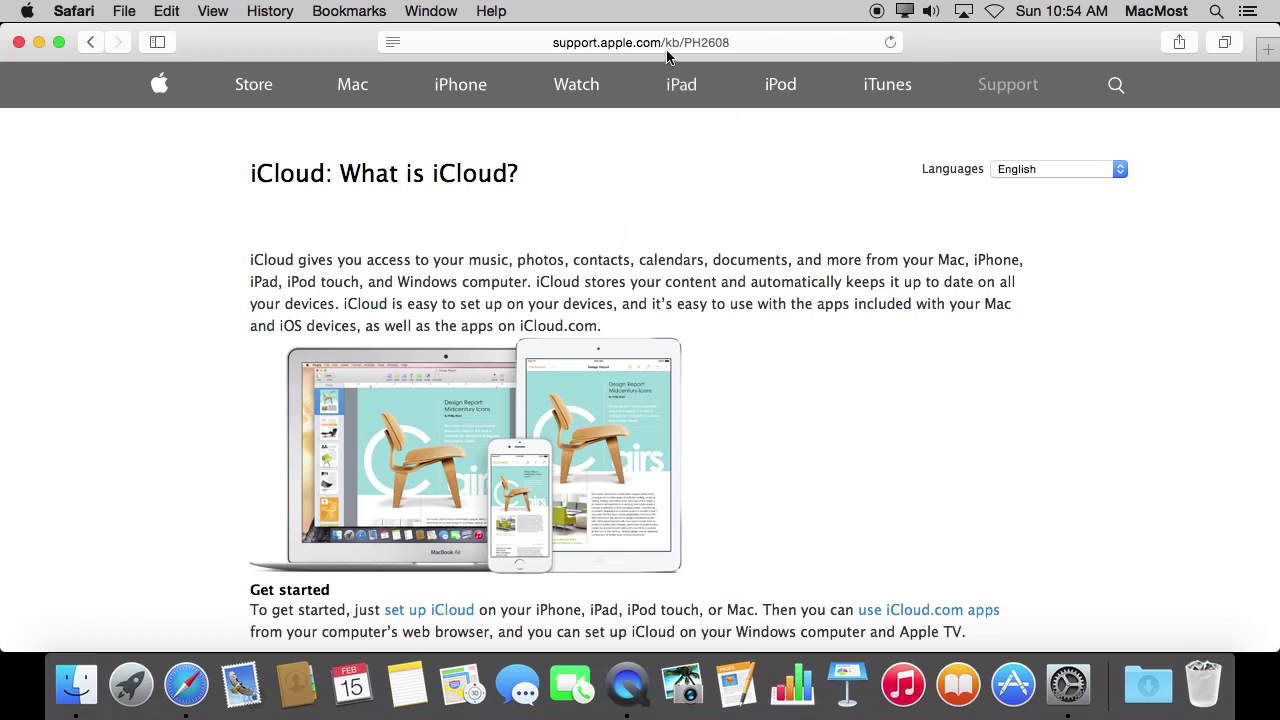
pyautogui.click(718, 45)
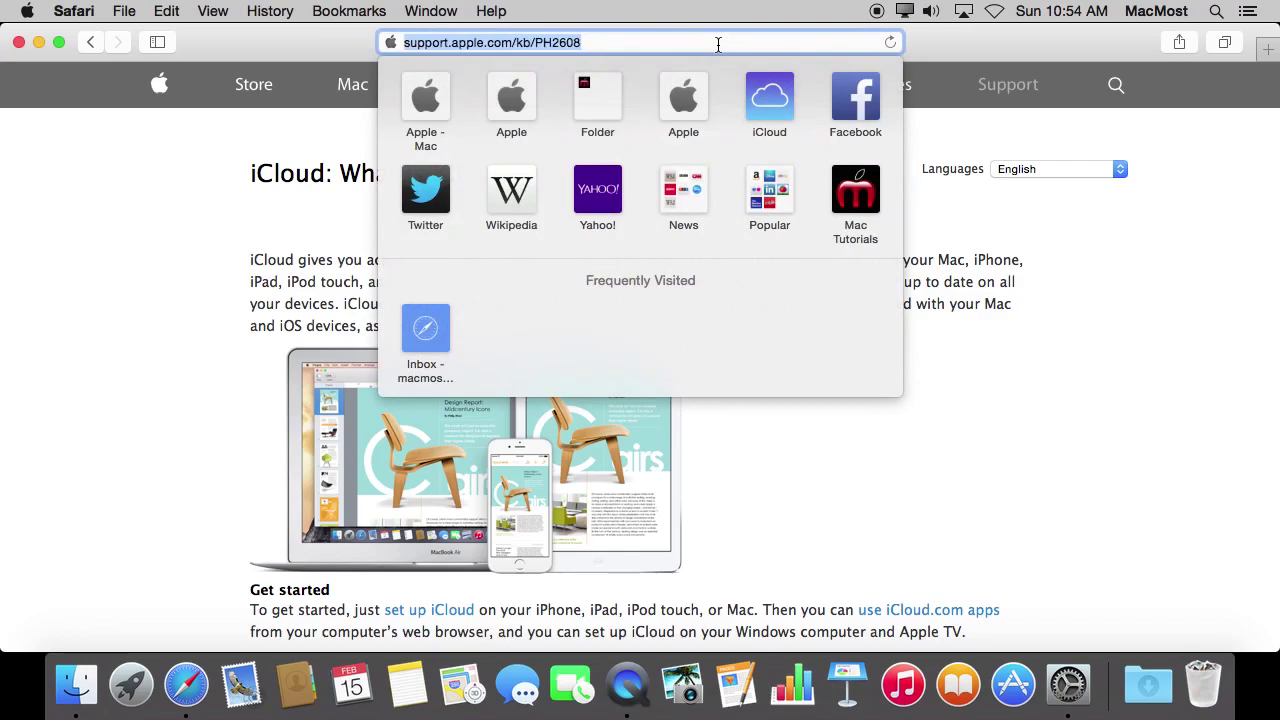
pyautogui.click(155, 211)
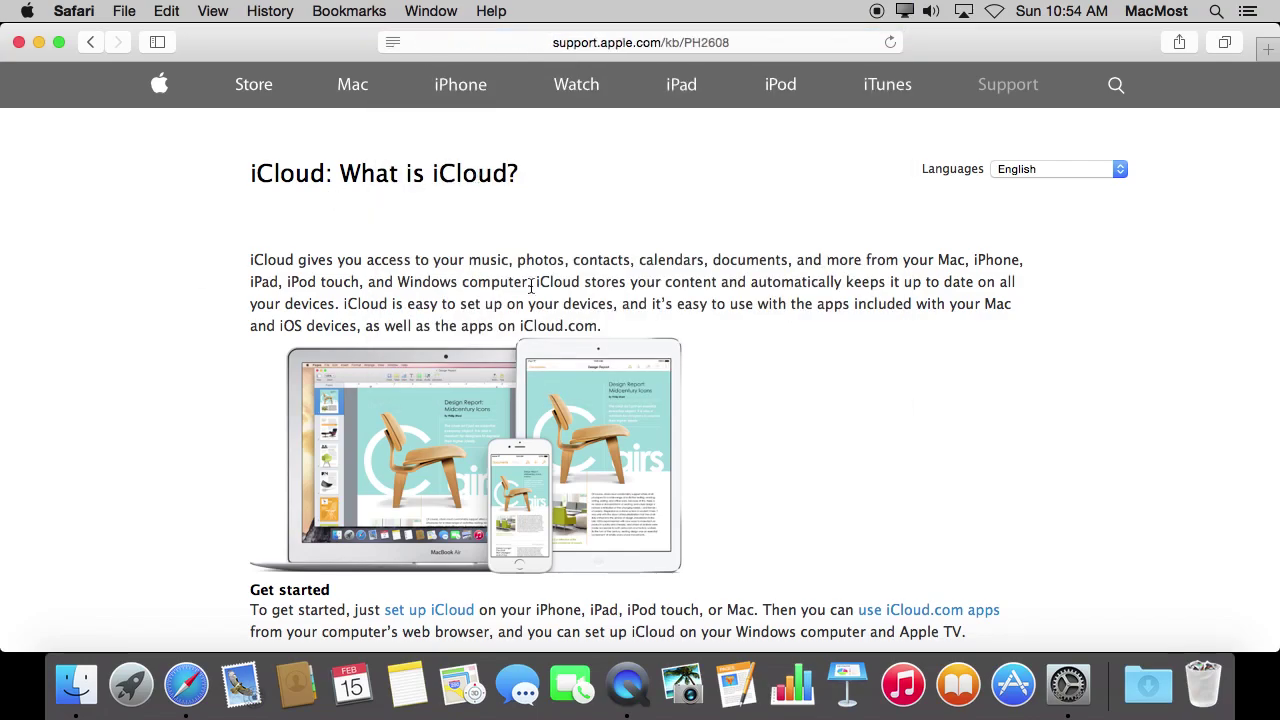
pyautogui.scroll(-10, 421, 590)
pyautogui.scroll(-14, 421, 590)
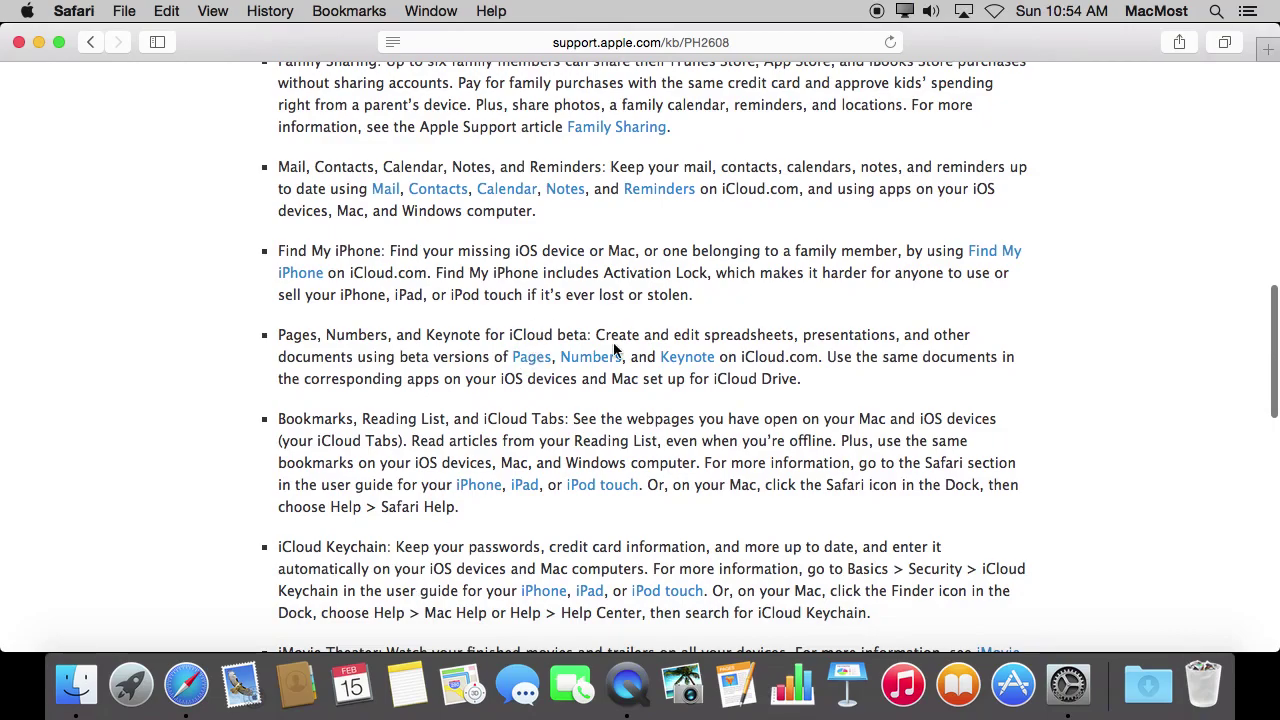
pyautogui.scroll(-12, 465, 477)
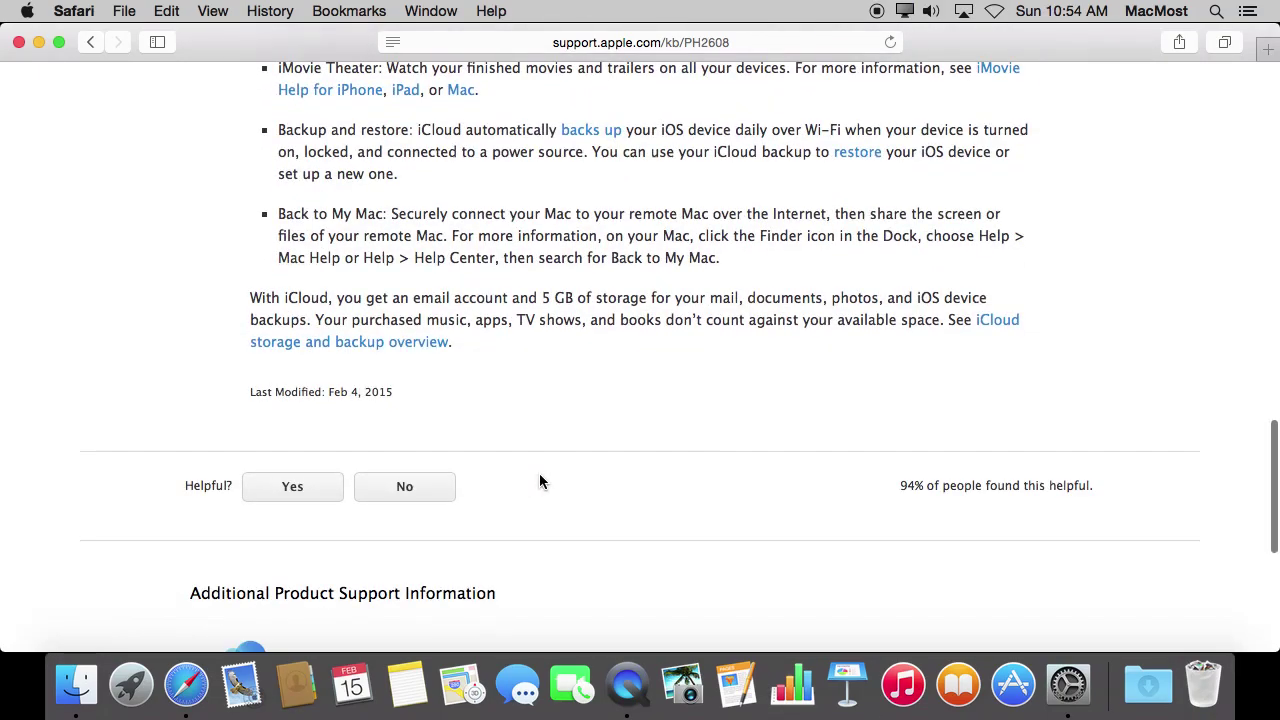
pyautogui.scroll(20, 539, 477)
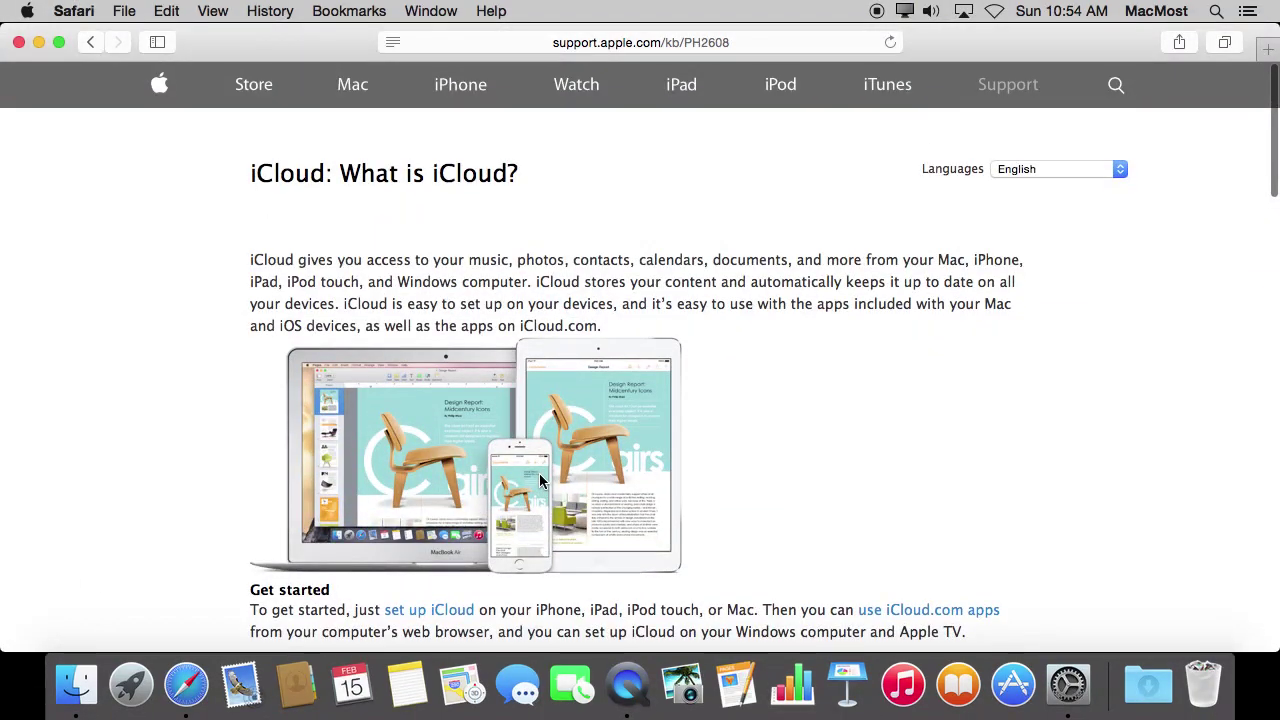